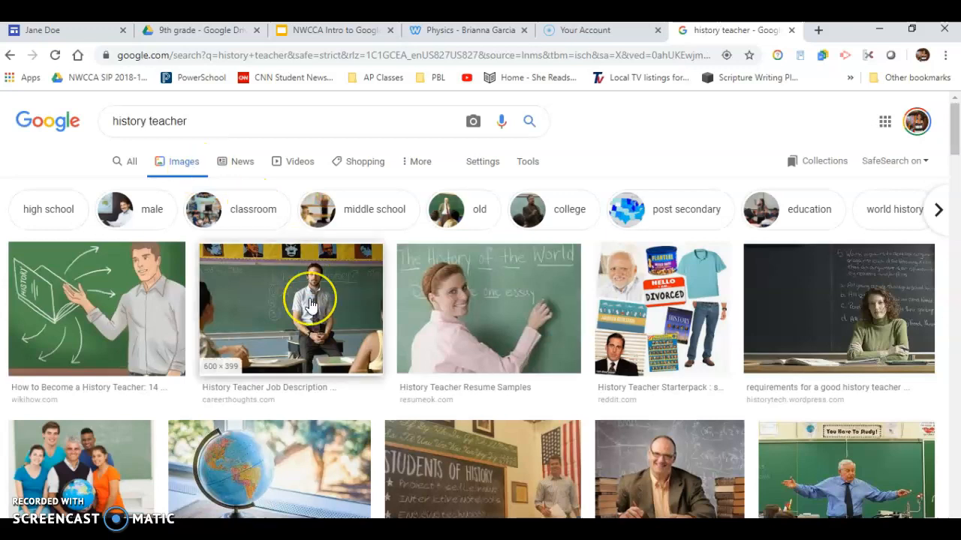
# Step: Save the globe image from the history teacher image results to the Desktop as careers-history-teacher.jpg
pyautogui.scroll(1, 308, 311)
pyautogui.scroll(-1, 312, 306)
pyautogui.scroll(-2, 311, 305)
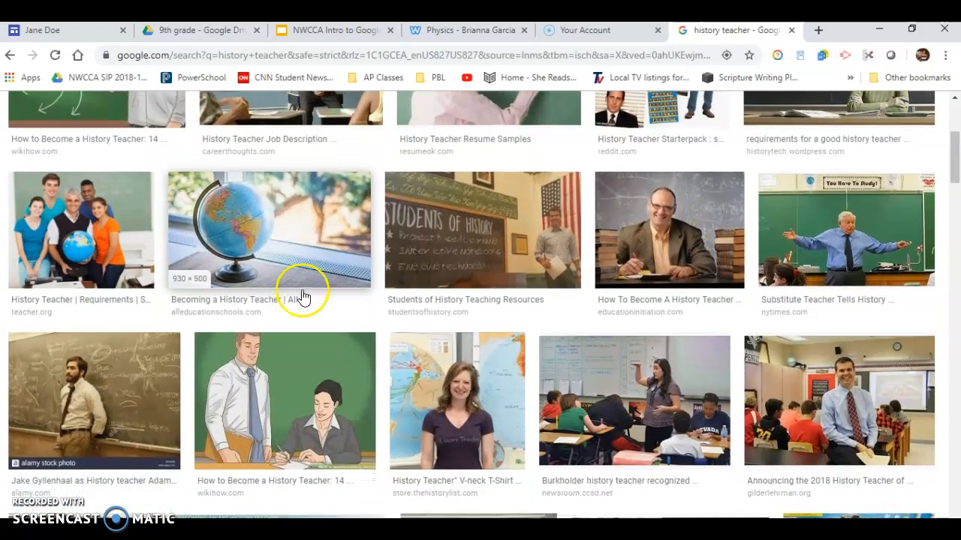
pyautogui.click(268, 244)
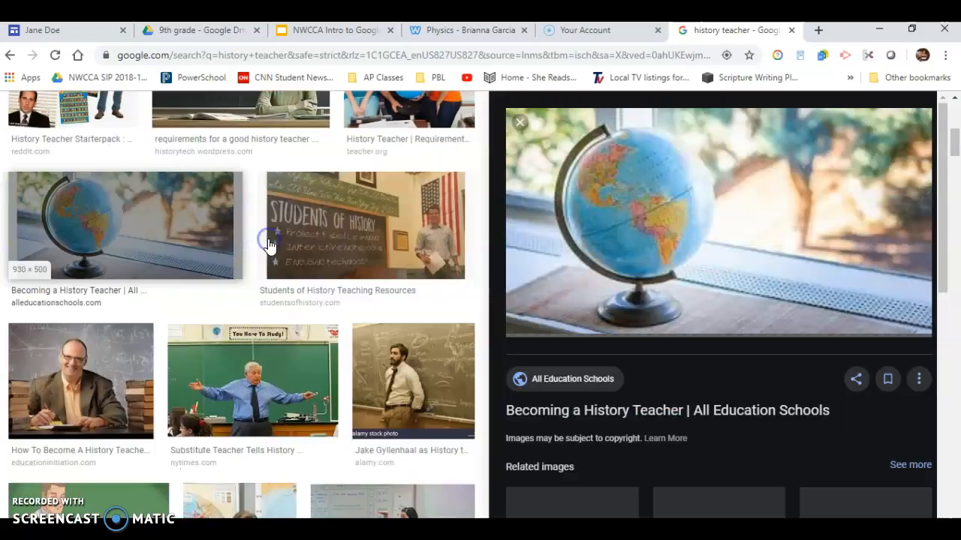
pyautogui.rightClick(575, 275)
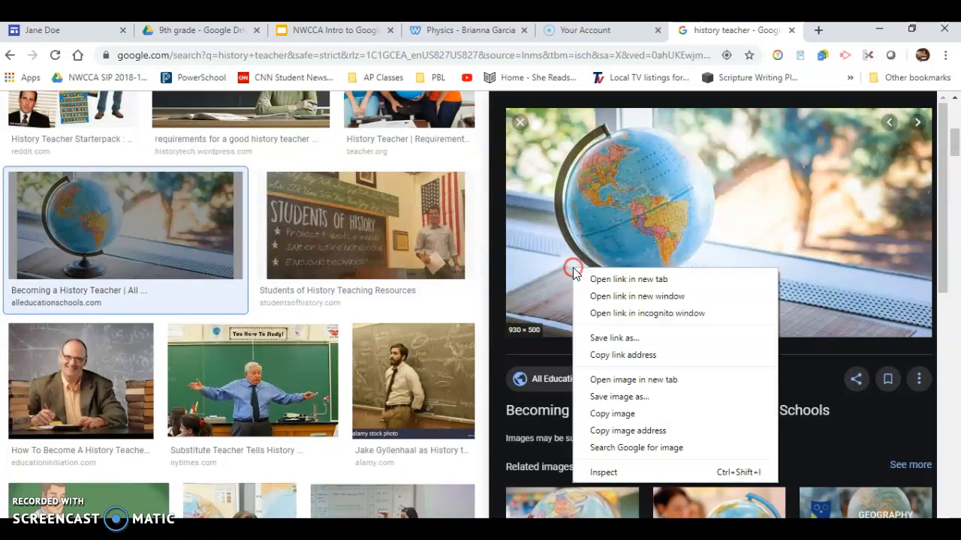
pyautogui.click(601, 396)
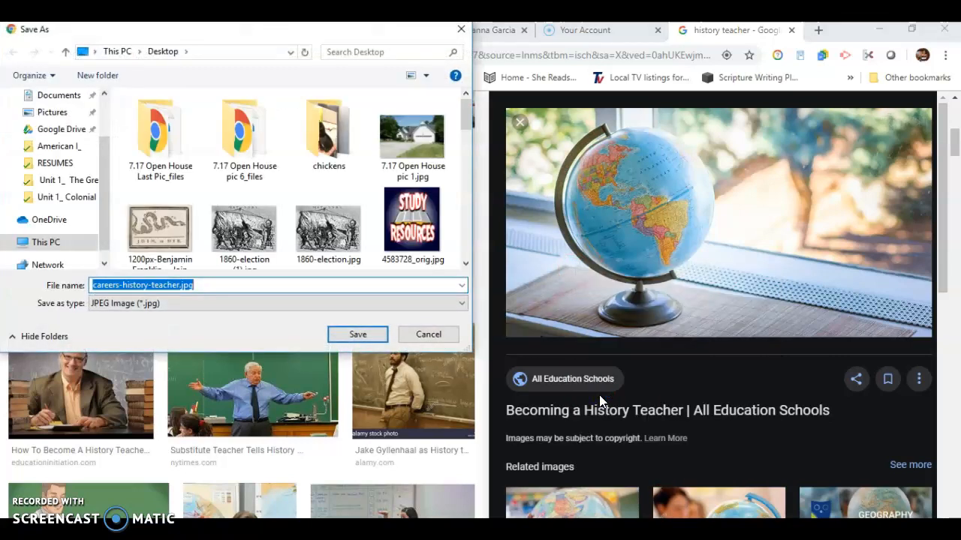
pyautogui.click(352, 335)
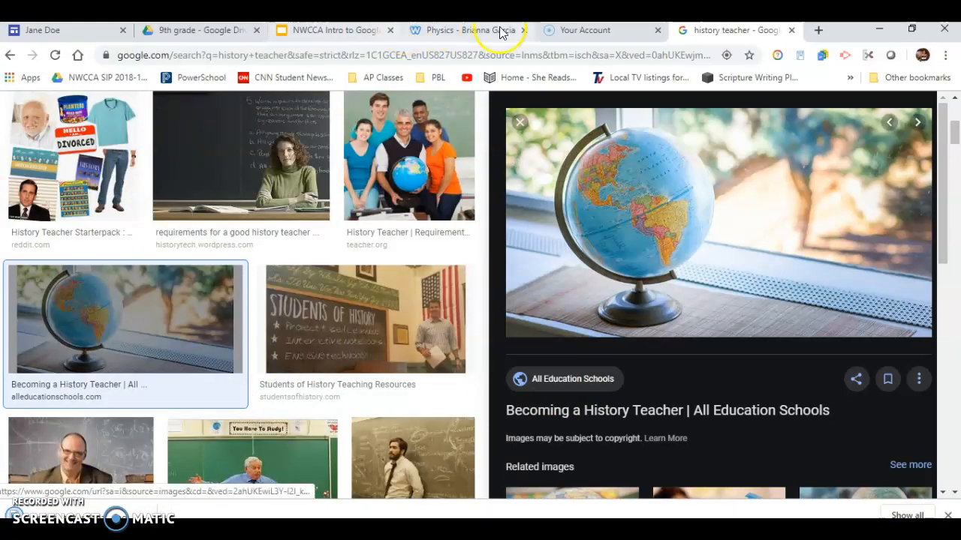
# Step: Upload 4583728_orig.jpg from the Desktop as the site's home page header image
pyautogui.click(51, 34)
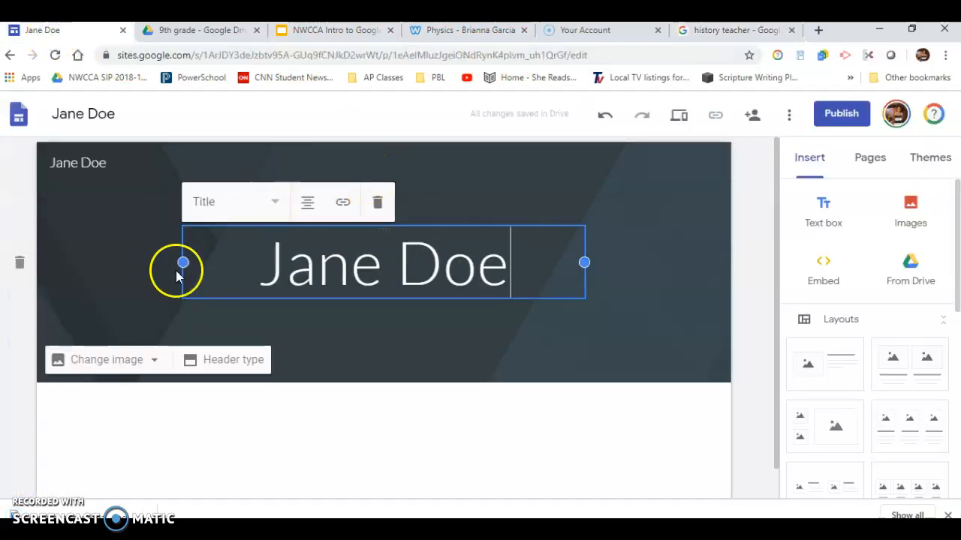
pyautogui.click(96, 360)
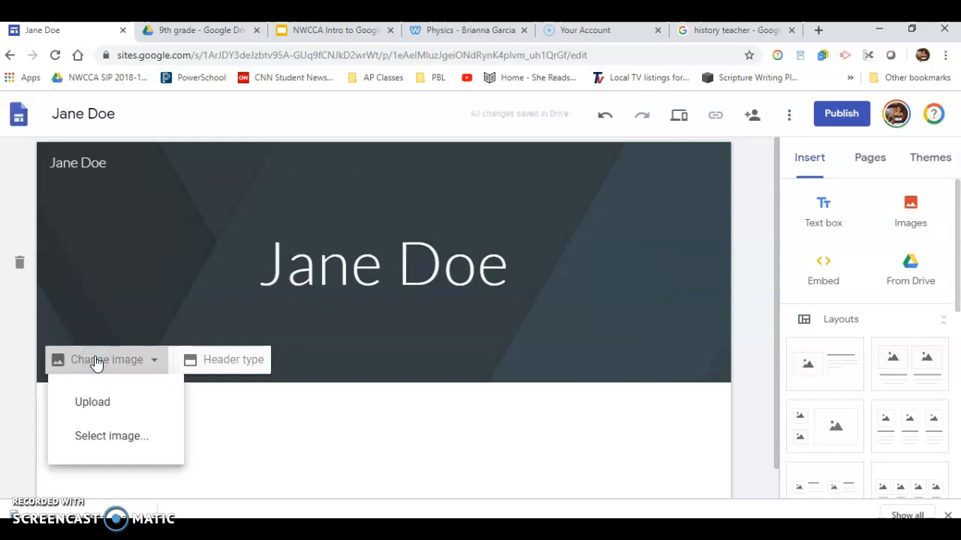
pyautogui.click(94, 406)
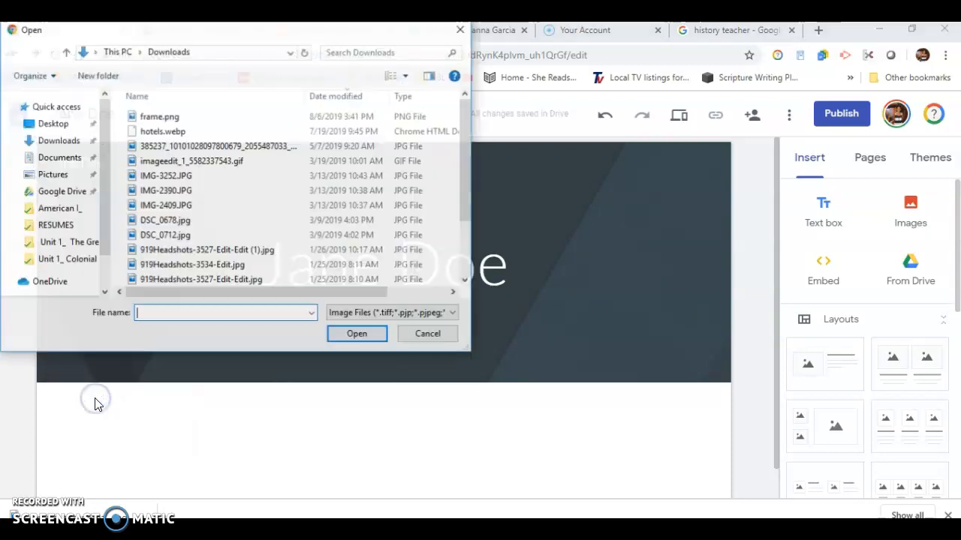
pyautogui.scroll(-2, 270, 301)
pyautogui.scroll(2, 270, 300)
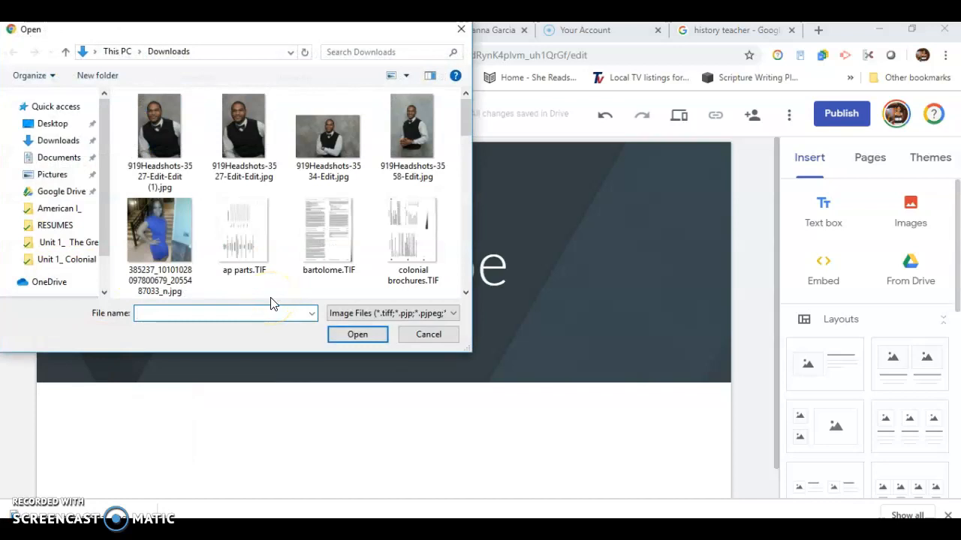
pyautogui.click(52, 125)
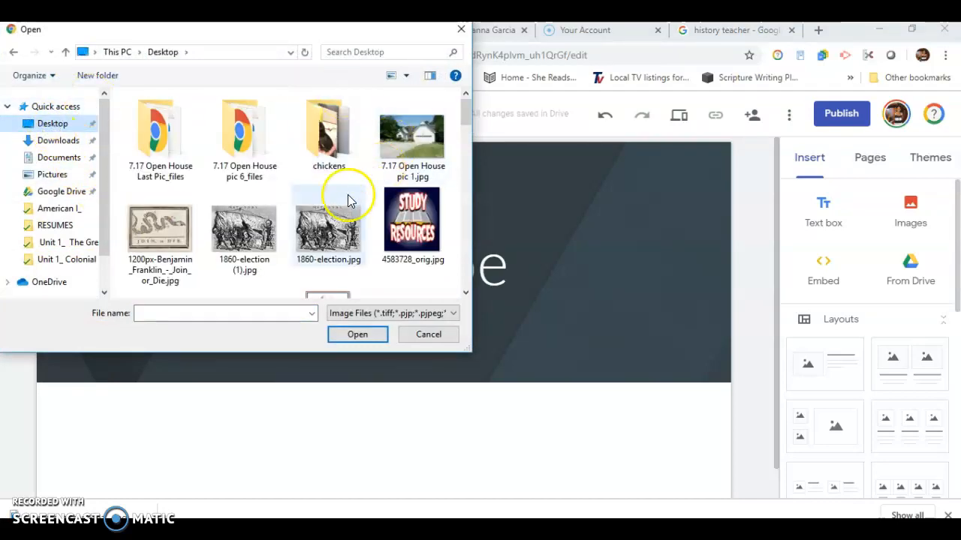
pyautogui.scroll(-5, 342, 199)
pyautogui.scroll(5, 339, 203)
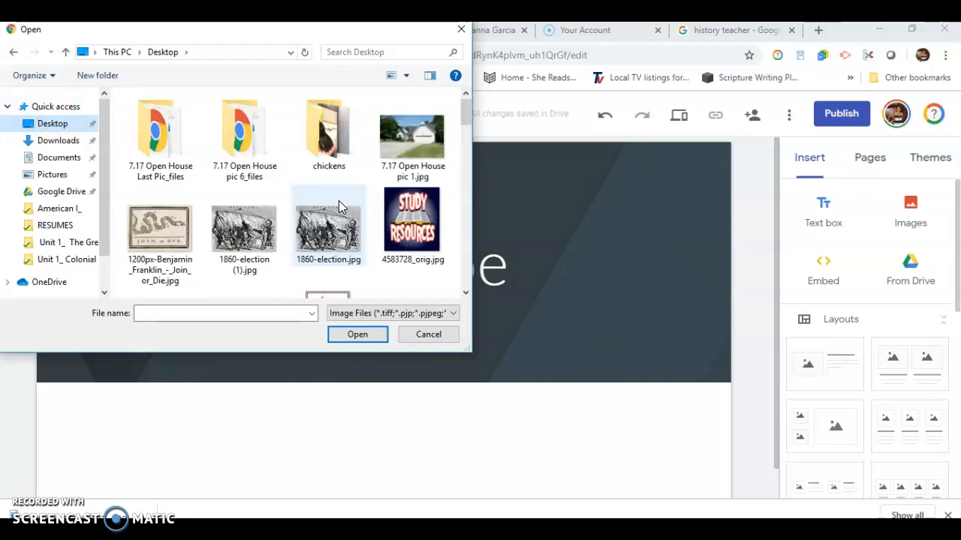
pyautogui.click(411, 223)
pyautogui.click(356, 335)
pyautogui.click(402, 295)
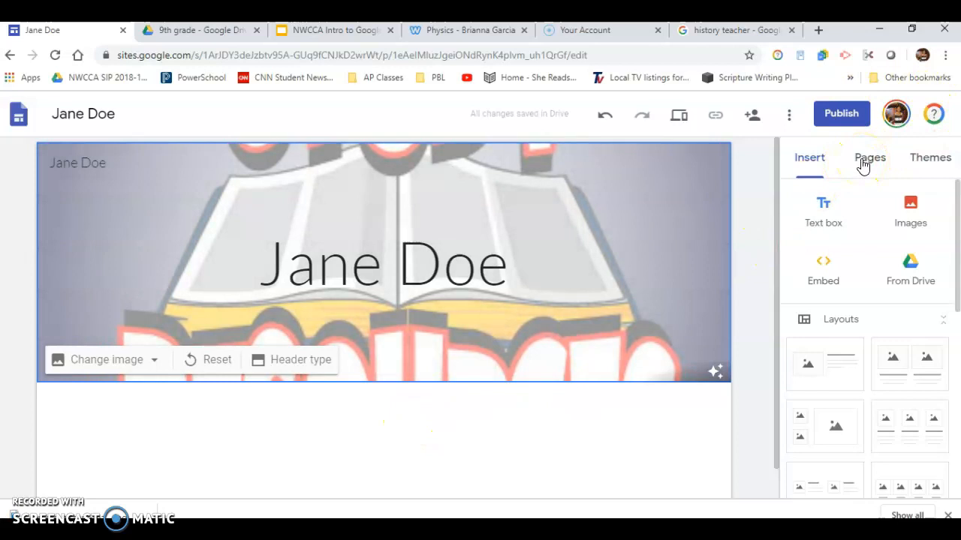
# Step: Add a new page named 9th grade to the site
pyautogui.click(863, 166)
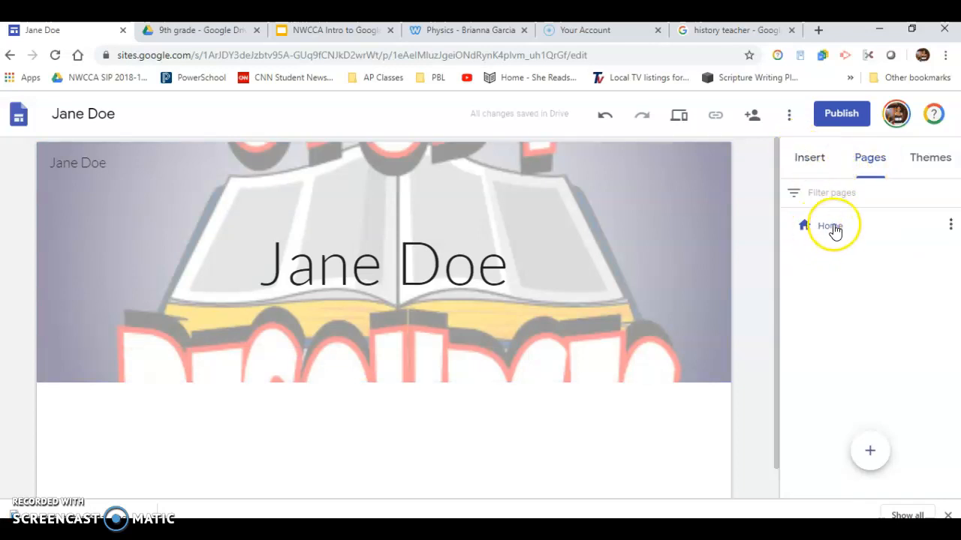
pyautogui.click(810, 159)
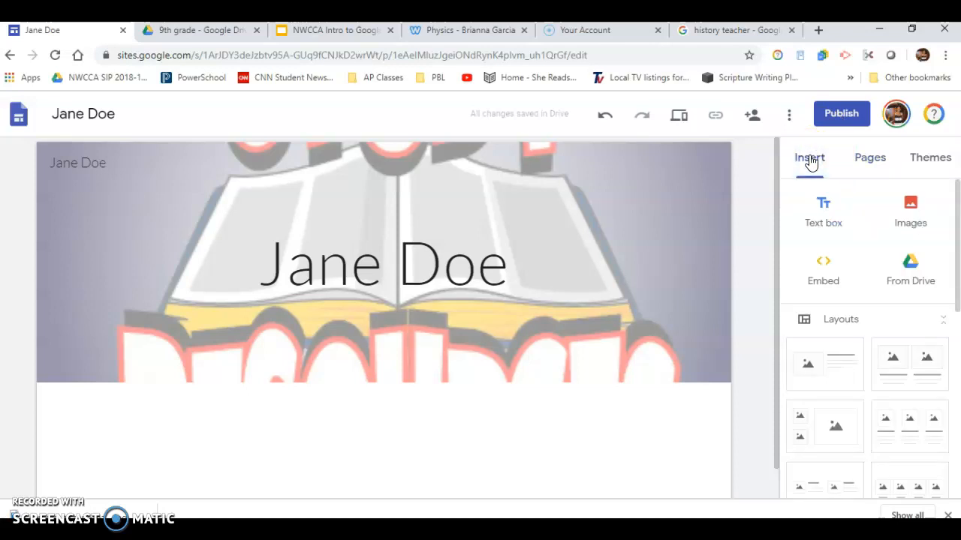
pyautogui.click(869, 166)
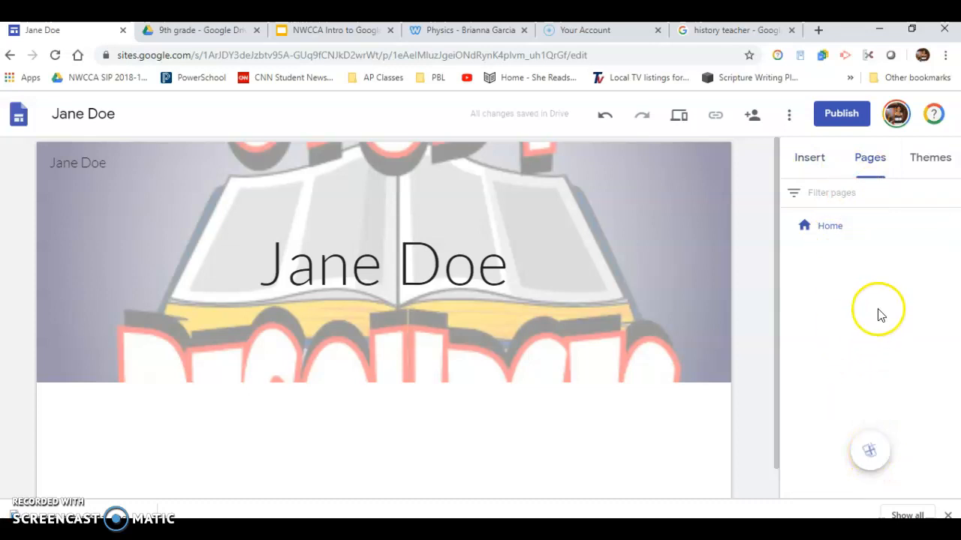
pyautogui.moveTo(871, 455)
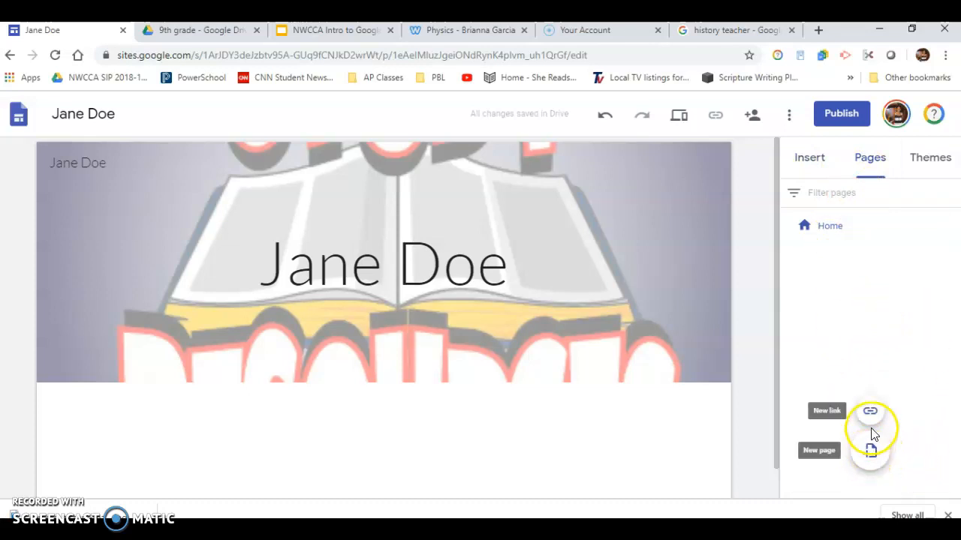
pyautogui.click(870, 454)
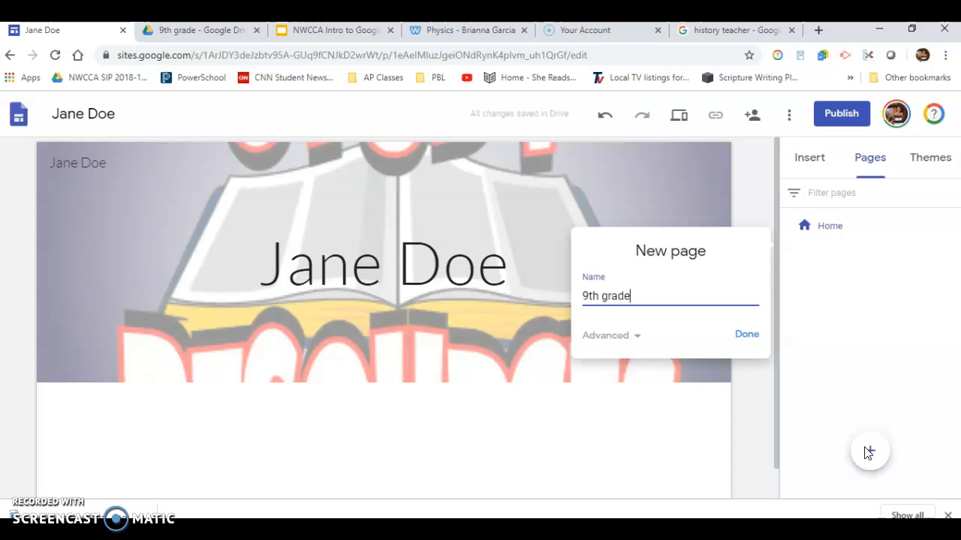
pyautogui.click(748, 336)
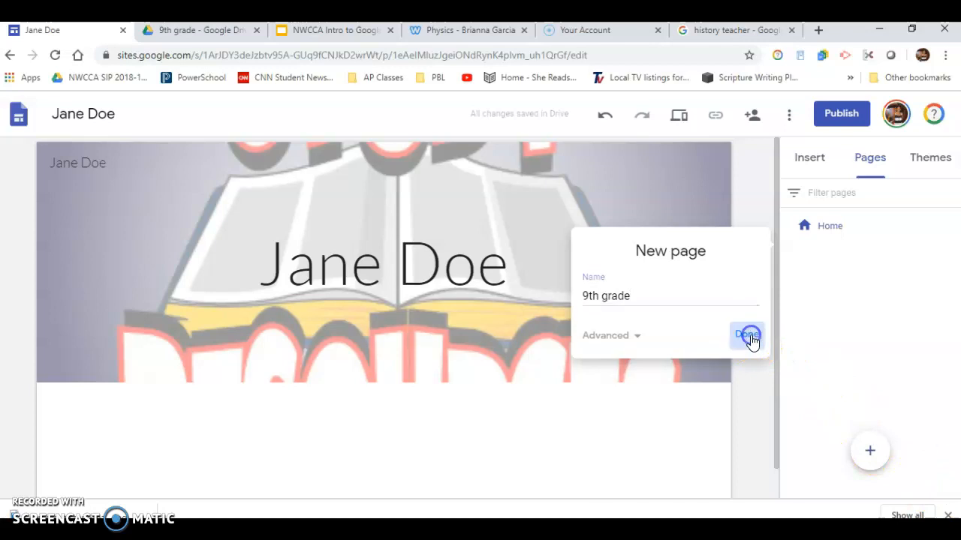
# Step: Add another new page named 10th grade
pyautogui.click(873, 452)
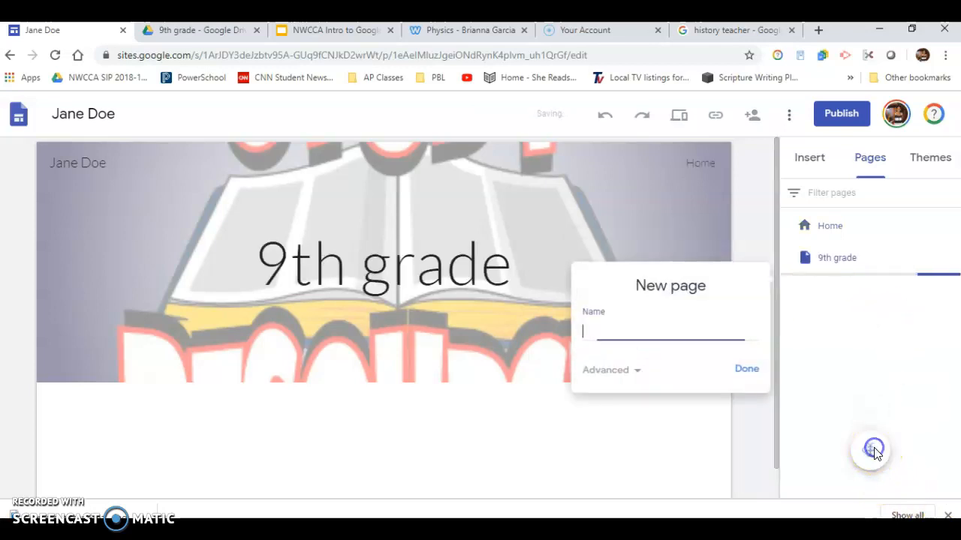
pyautogui.write('10th grade')
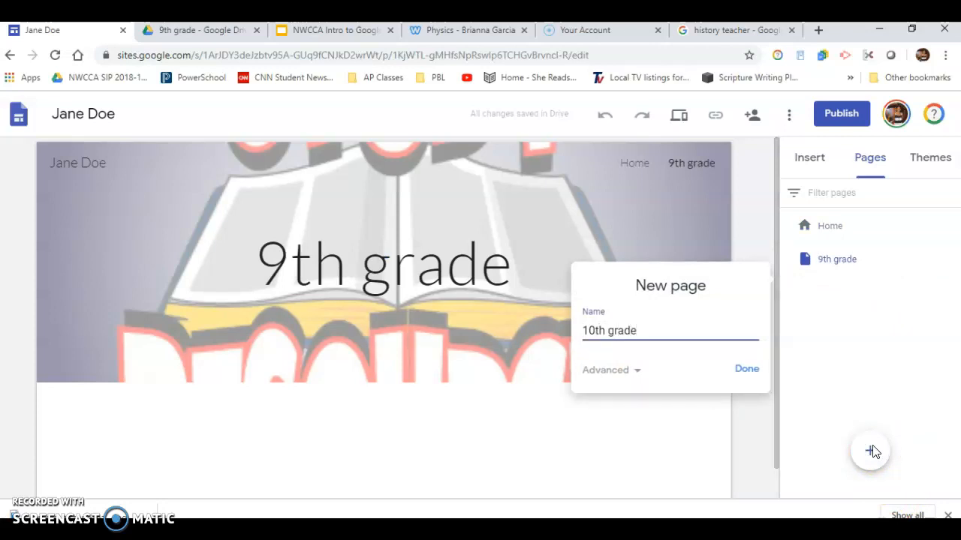
pyautogui.click(747, 369)
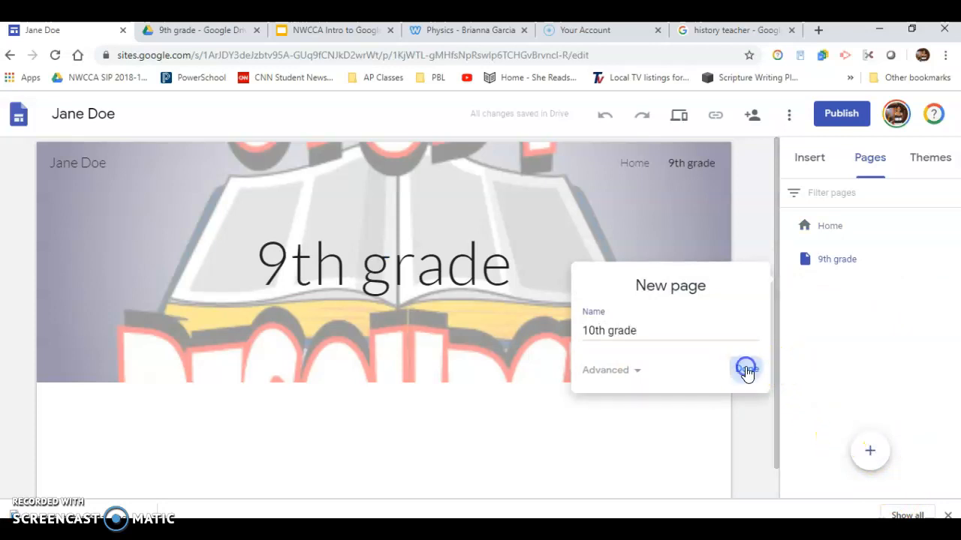
# Step: Add a new page named About Me and move it directly below Home in the page list
pyautogui.click(871, 453)
pyautogui.write('About Me')
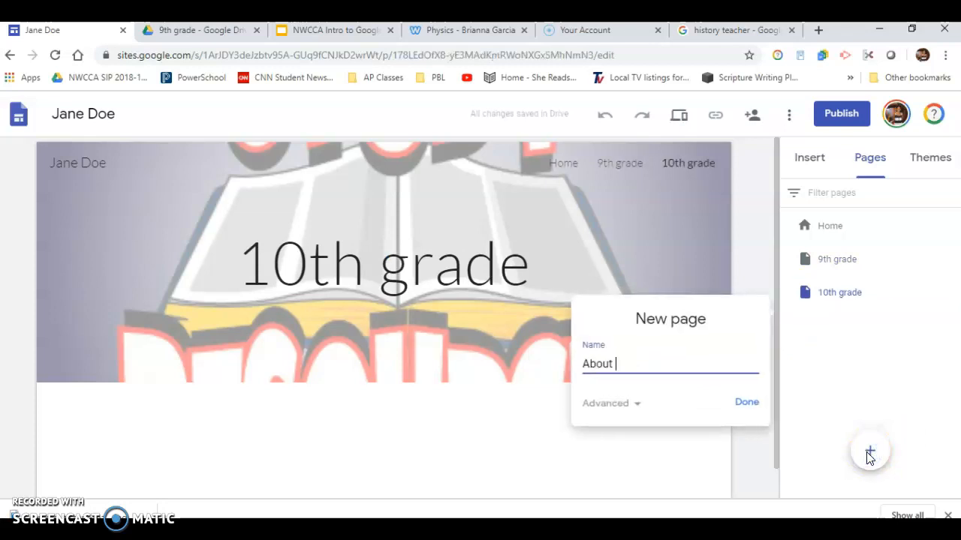
pyautogui.click(746, 402)
pyautogui.click(844, 324)
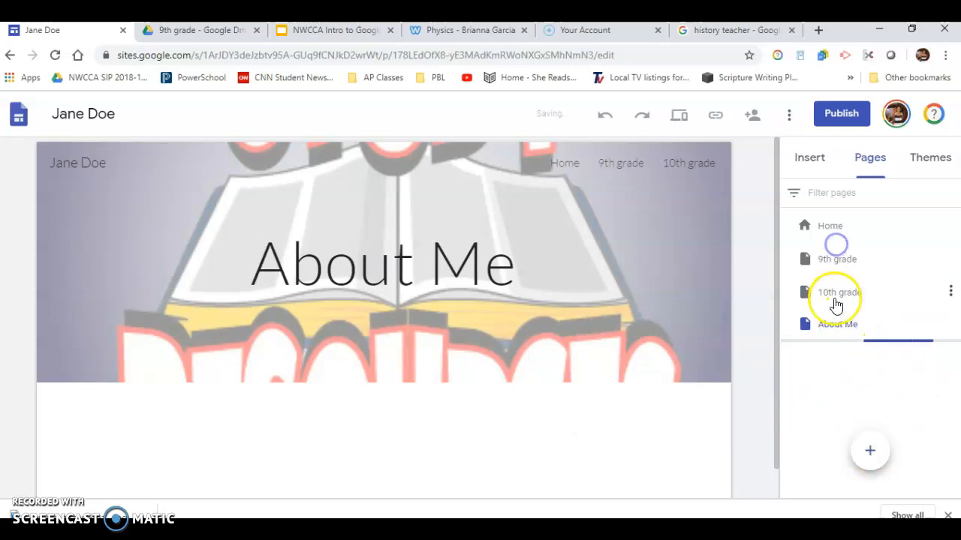
pyautogui.moveTo(825, 331); pyautogui.dragTo(824, 244)
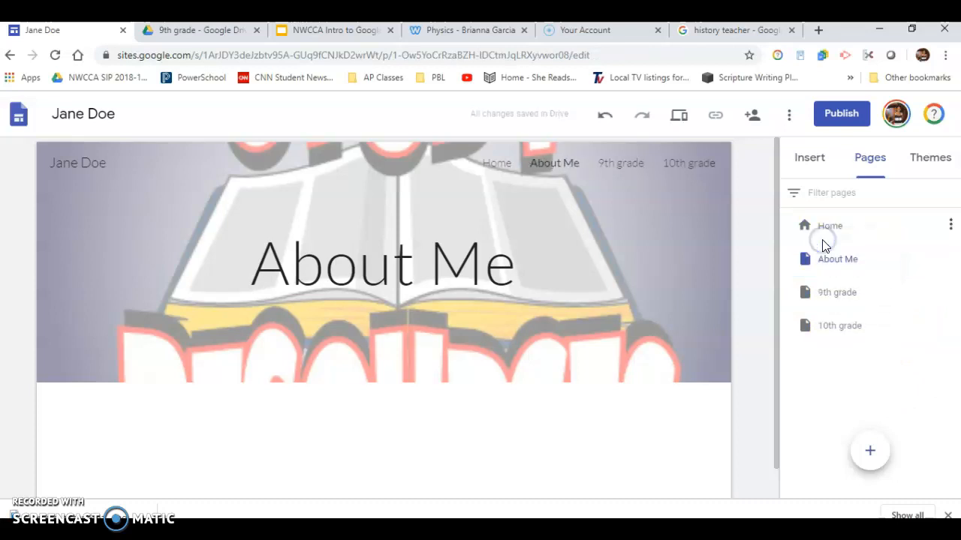
# Step: Open the 9th grade page and upload 1860-election (1).jpg from the Desktop as its header image
pyautogui.click(464, 33)
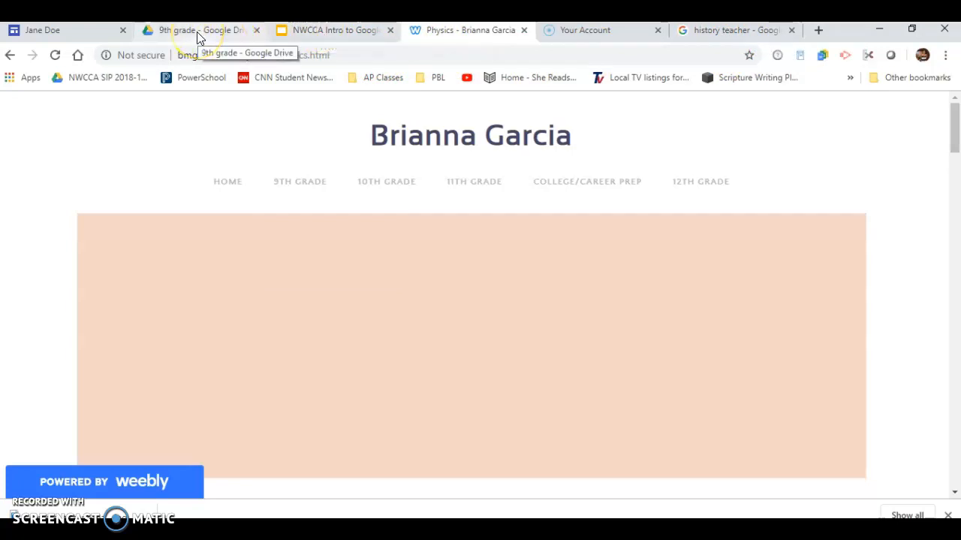
pyautogui.click(60, 32)
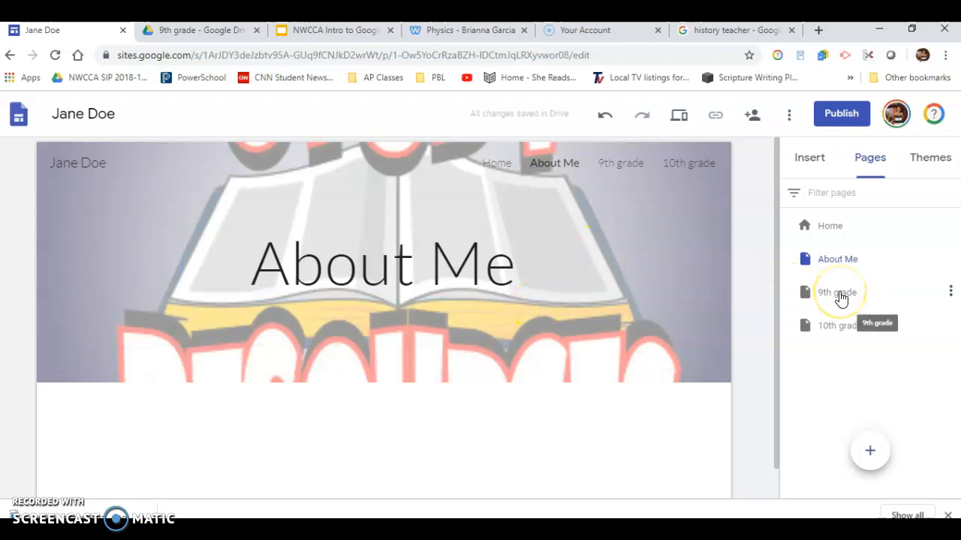
pyautogui.click(831, 297)
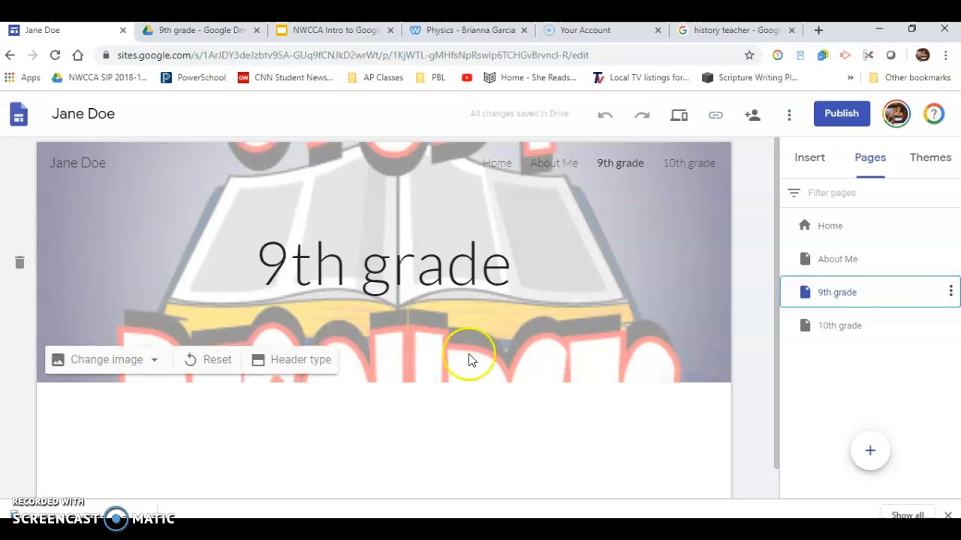
pyautogui.click(94, 360)
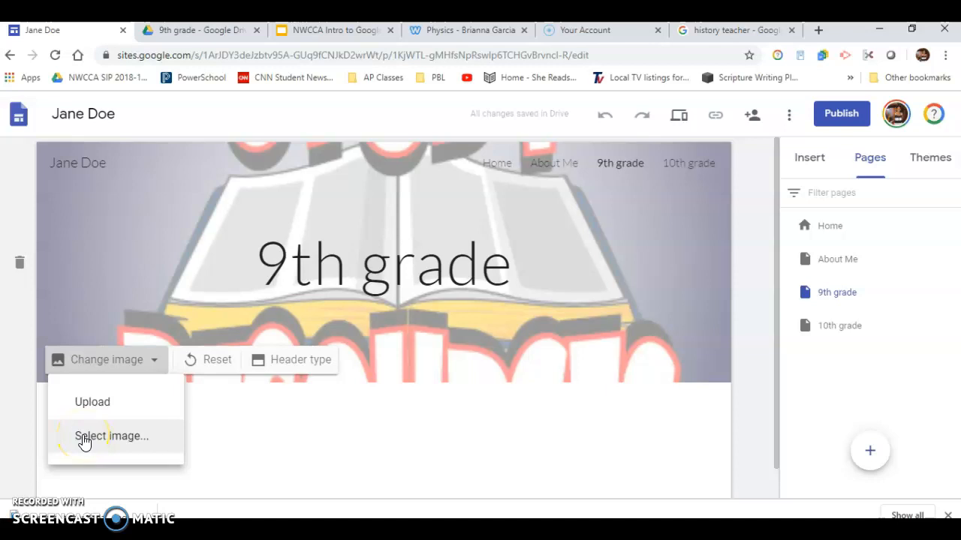
pyautogui.click(89, 404)
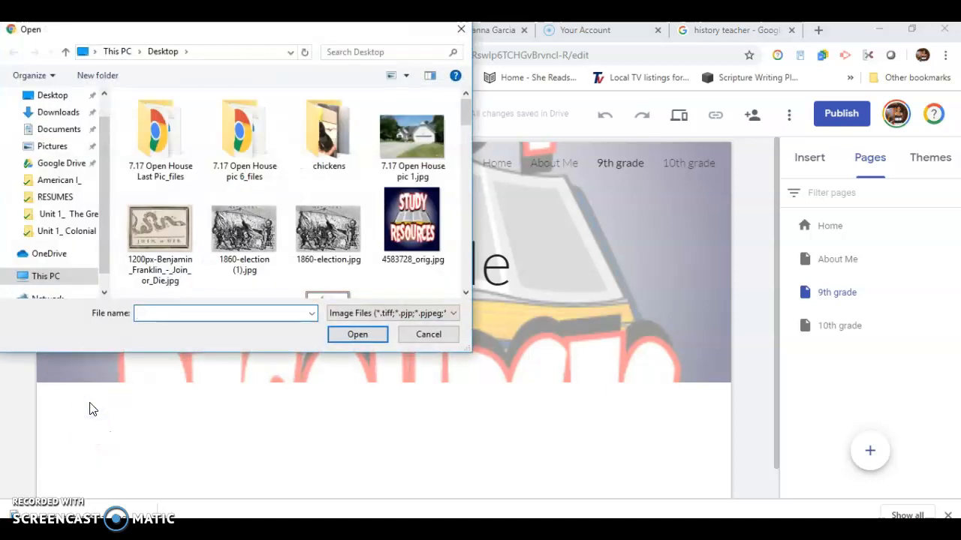
pyautogui.click(252, 227)
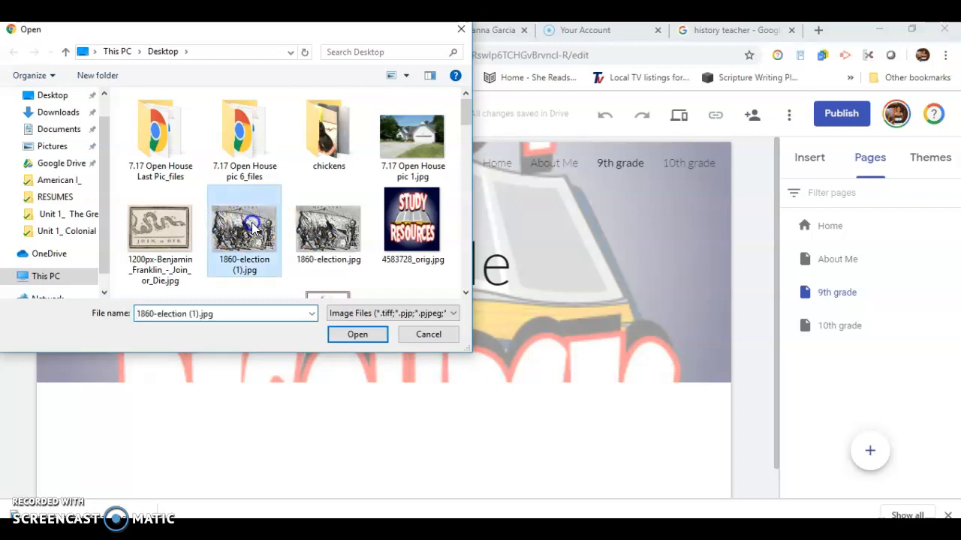
pyautogui.click(362, 331)
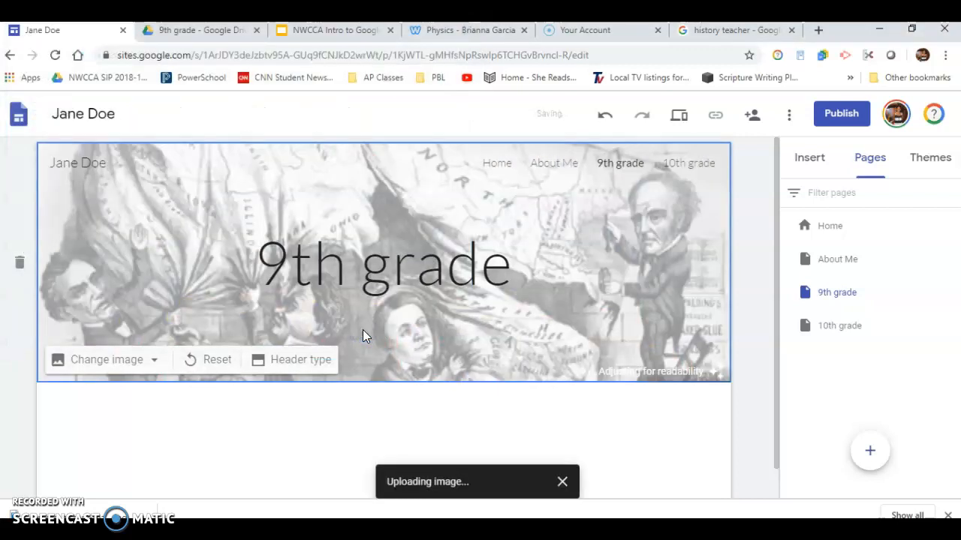
pyautogui.scroll(-1, 418, 368)
pyautogui.scroll(1, 418, 369)
pyautogui.click(241, 276)
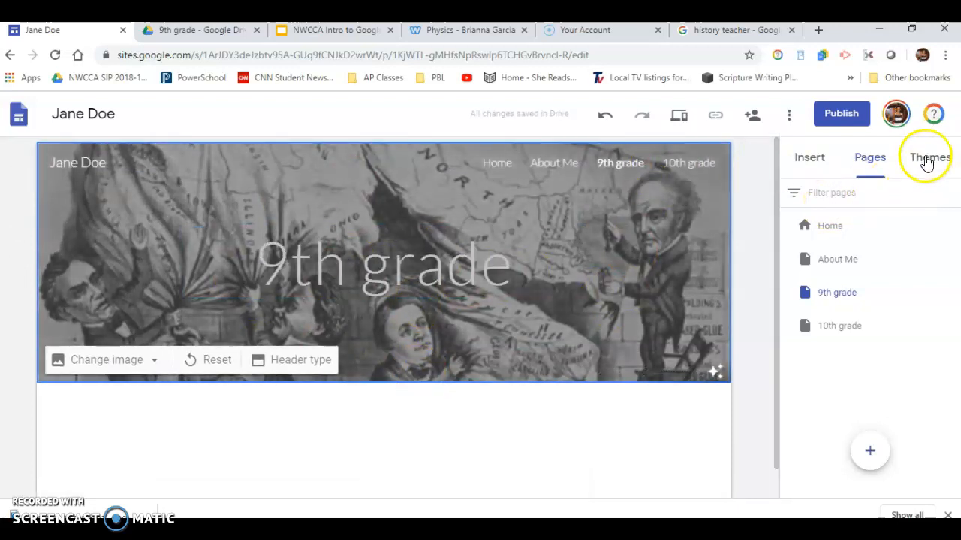
# Step: Apply the Diplomat theme to the site
pyautogui.click(928, 160)
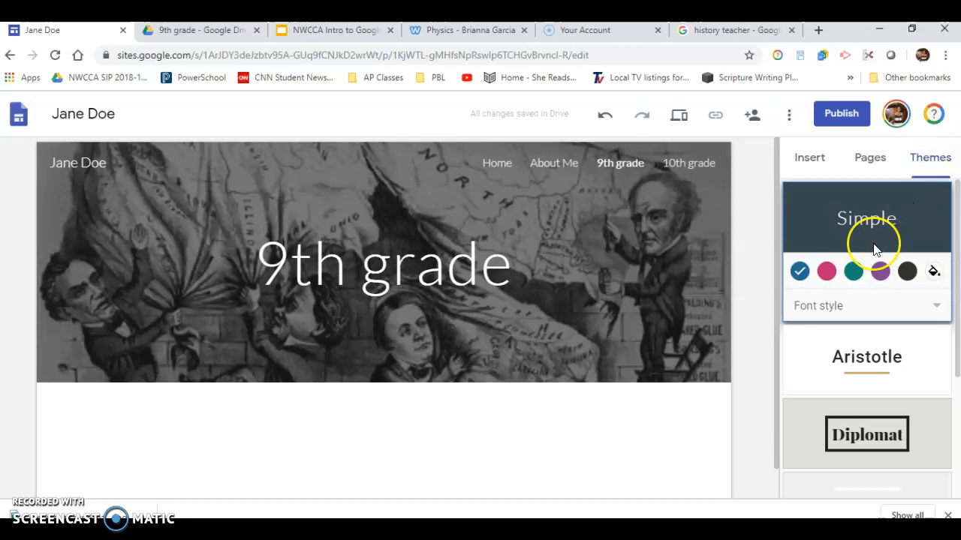
pyautogui.scroll(-3, 875, 250)
pyautogui.scroll(2, 875, 250)
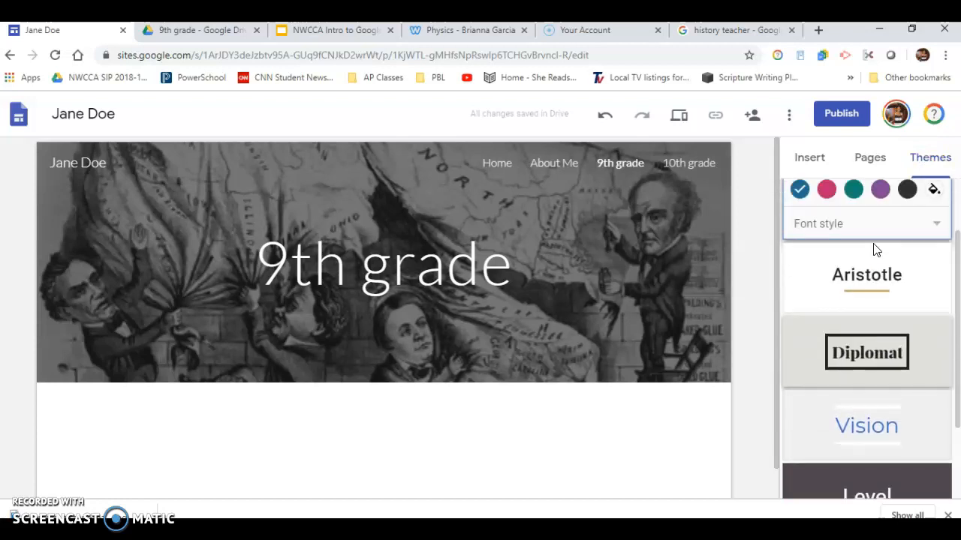
pyautogui.click(876, 349)
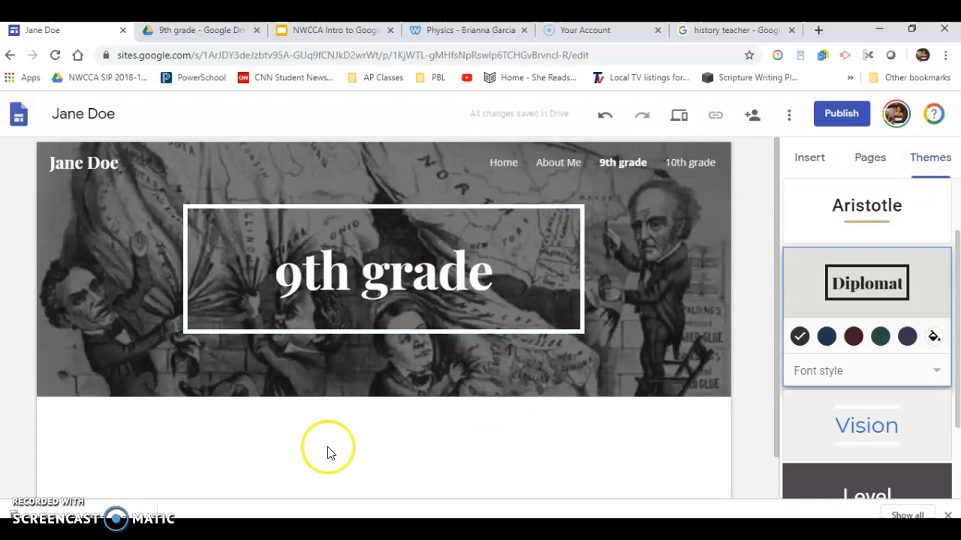
pyautogui.doubleClick(176, 443)
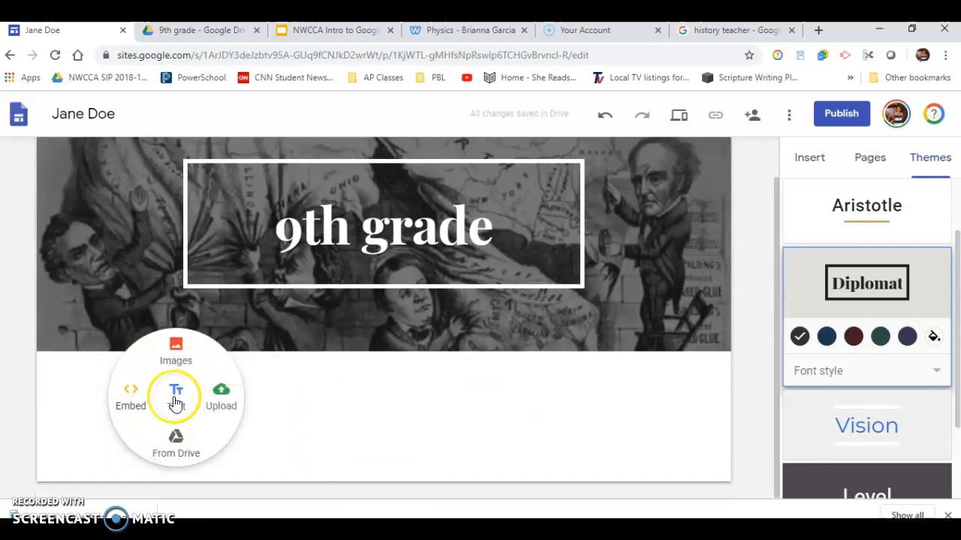
pyautogui.doubleClick(332, 397)
pyautogui.click(106, 396)
pyautogui.doubleClick(106, 396)
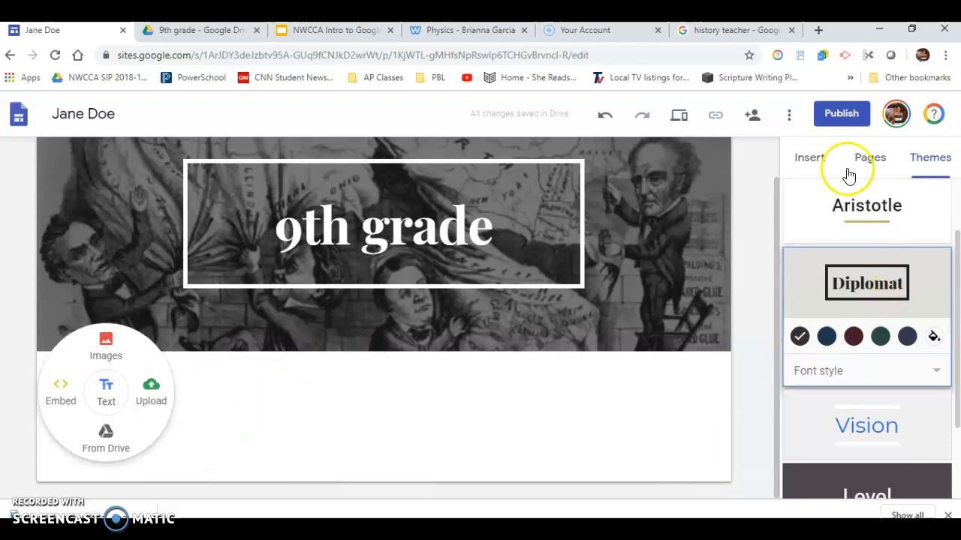
# Step: Insert an image-and-text layout block below the header on the 9th grade page
pyautogui.click(810, 161)
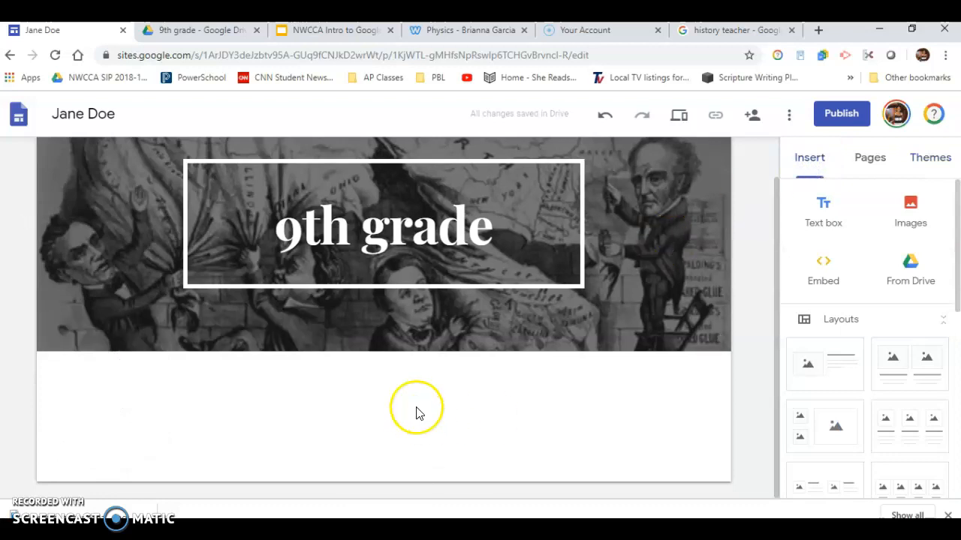
pyautogui.scroll(-3, 855, 368)
pyautogui.scroll(3, 855, 367)
pyautogui.click(835, 338)
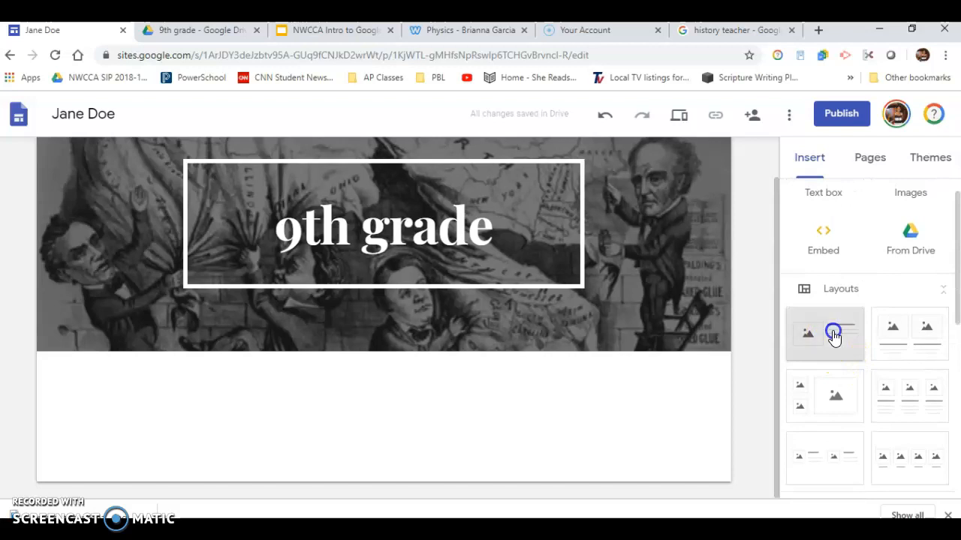
pyautogui.click(480, 324)
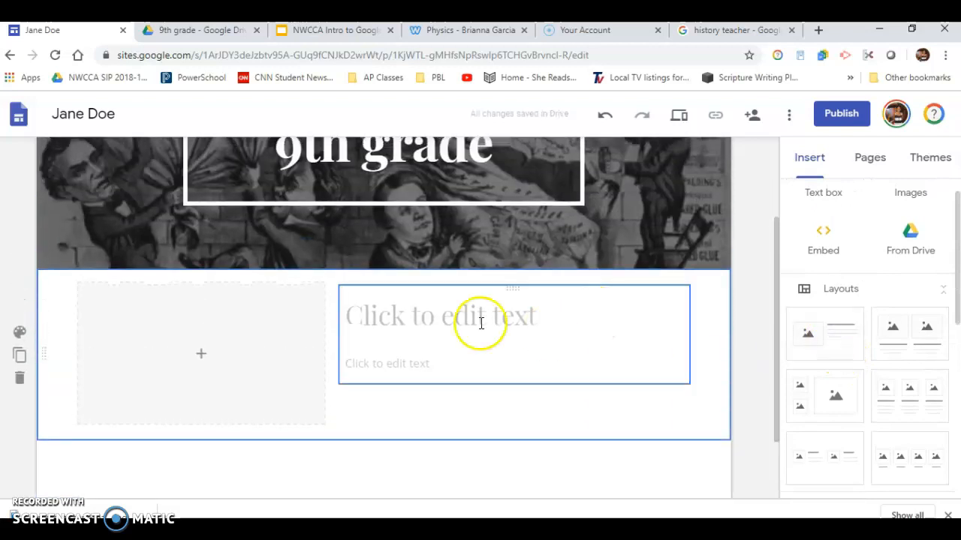
# Step: Add a subpage named World History under the 9th grade page
pyautogui.scroll(2, 416, 300)
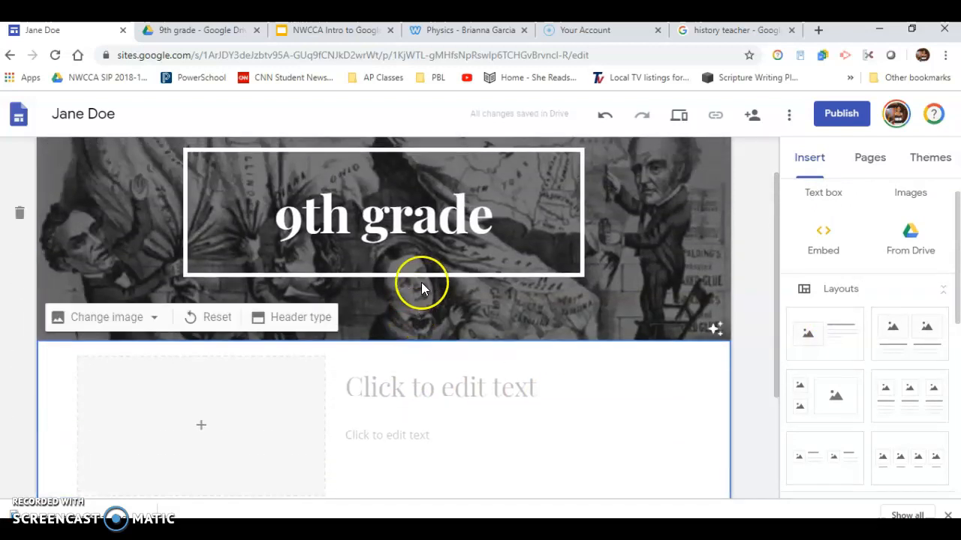
pyautogui.scroll(1, 416, 322)
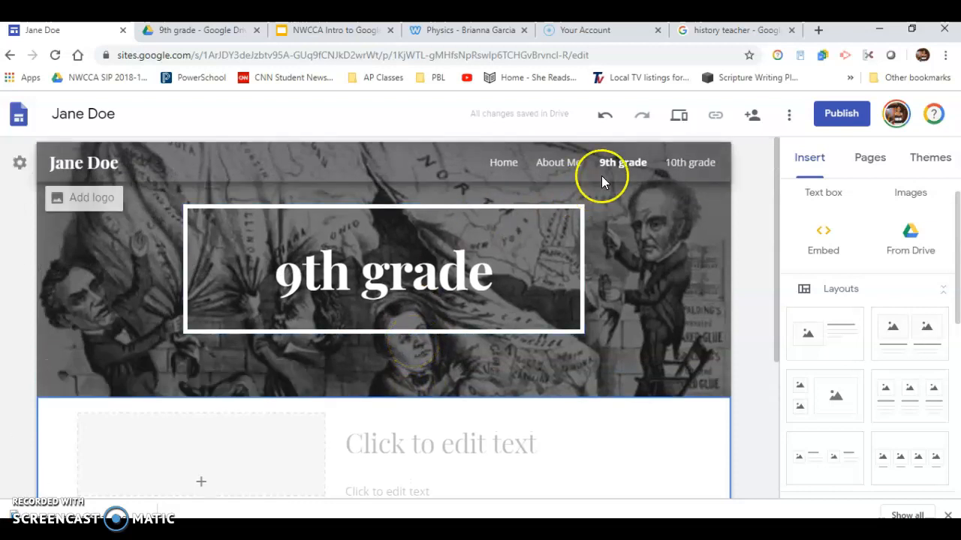
pyautogui.scroll(-3, 391, 308)
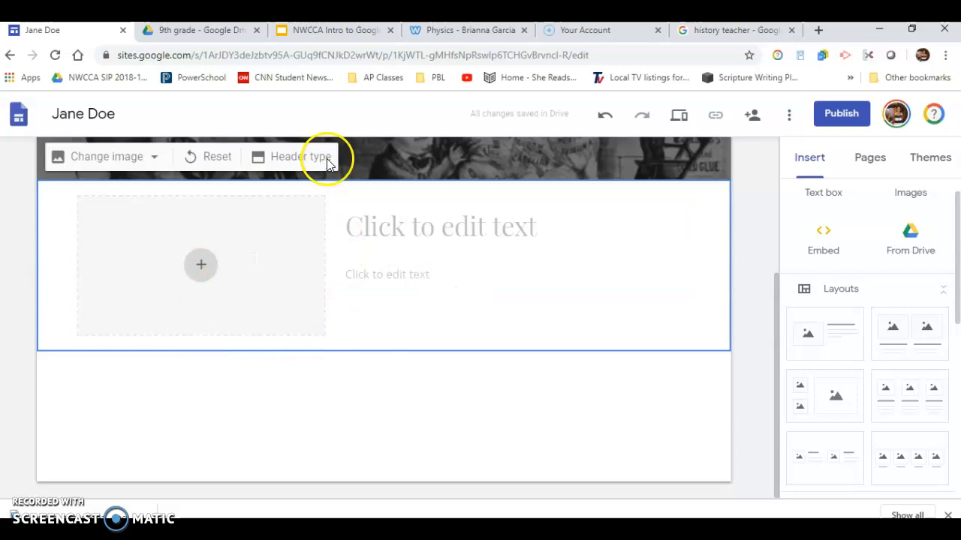
pyautogui.scroll(3, 407, 210)
pyautogui.click(620, 162)
pyautogui.click(865, 164)
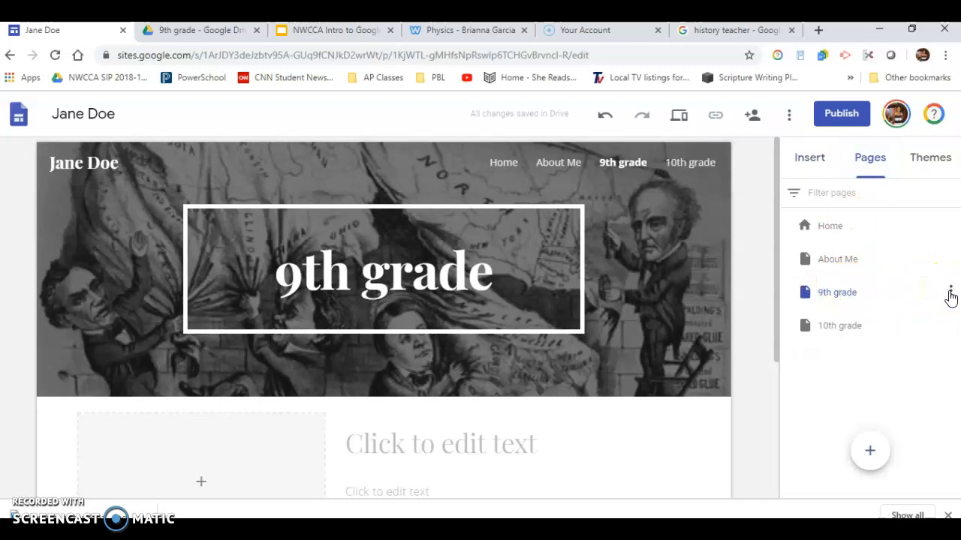
pyautogui.click(950, 293)
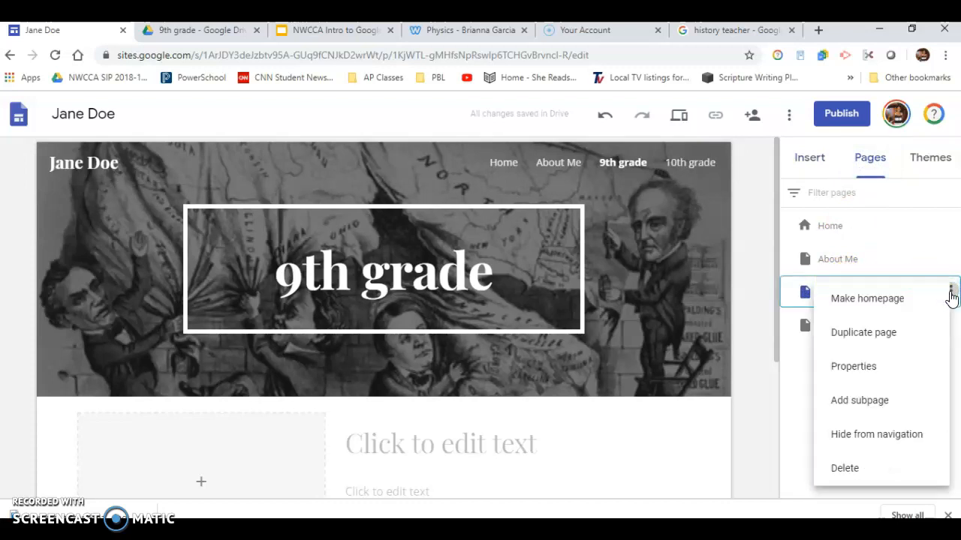
pyautogui.click(835, 400)
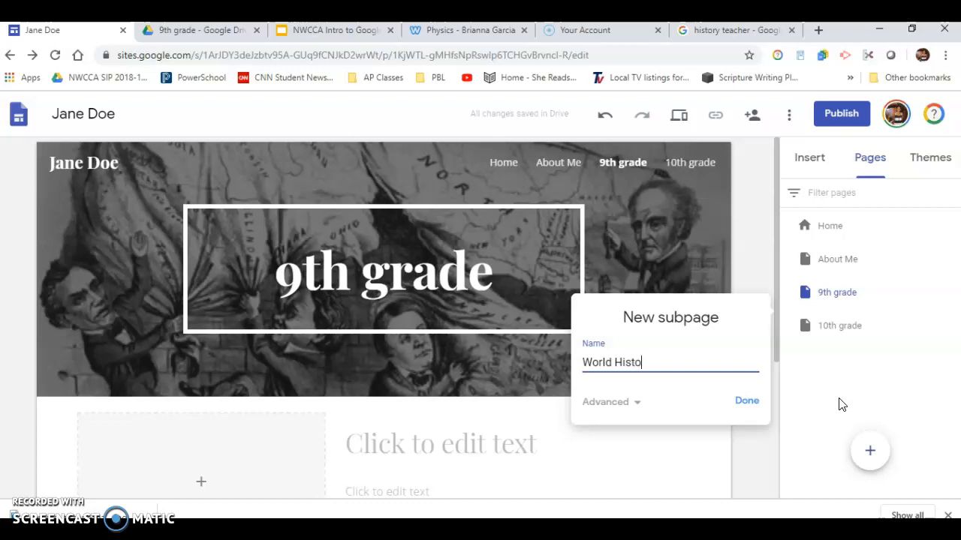
pyautogui.click(742, 403)
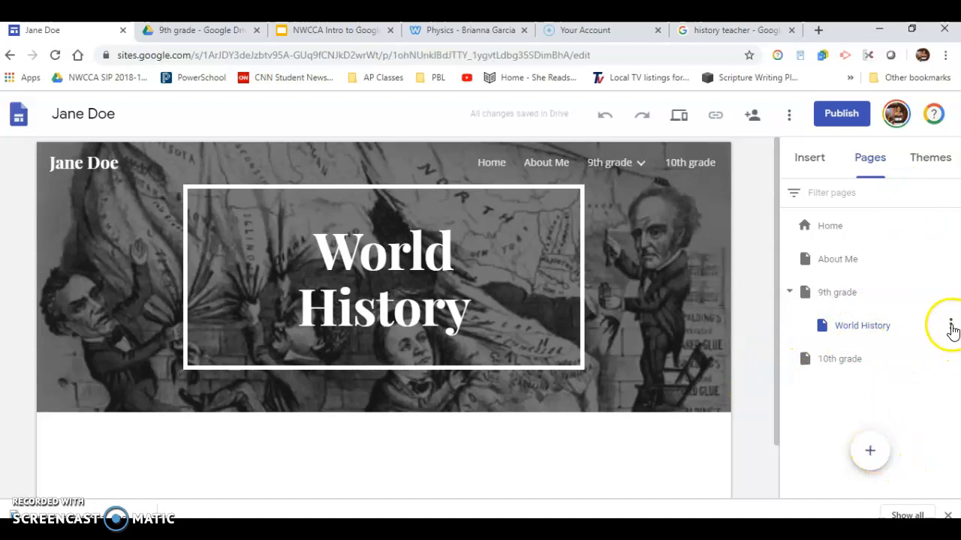
# Step: Add another subpage named English I under the 9th grade page
pyautogui.click(950, 294)
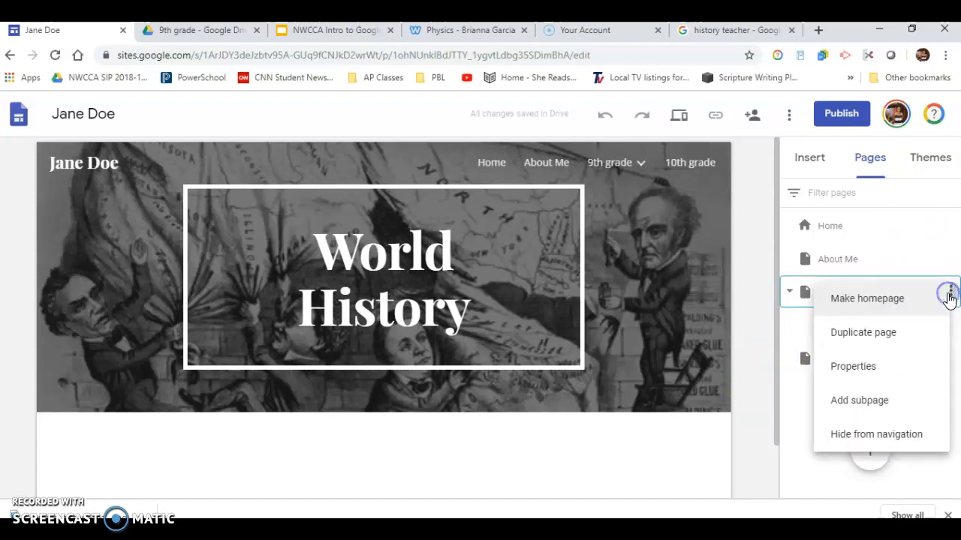
pyautogui.click(856, 400)
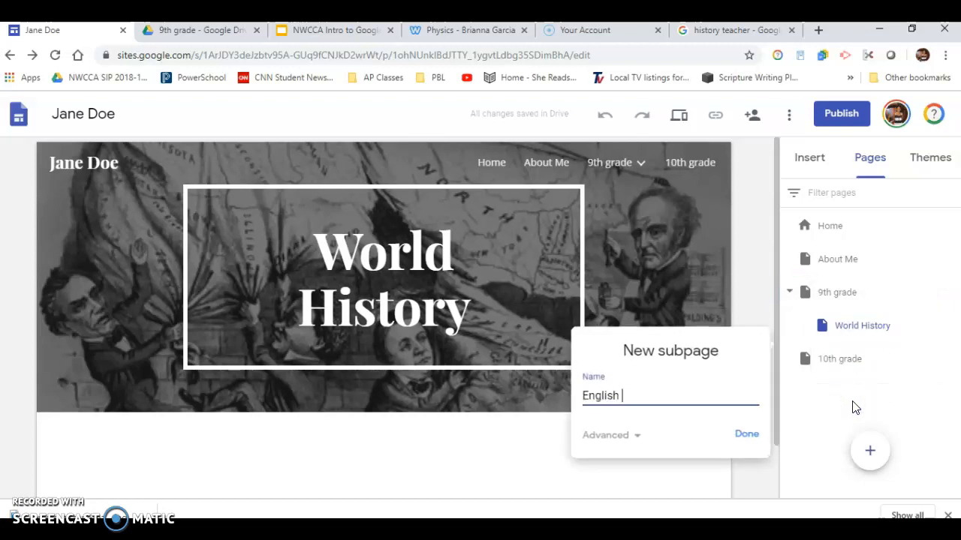
pyautogui.click(756, 438)
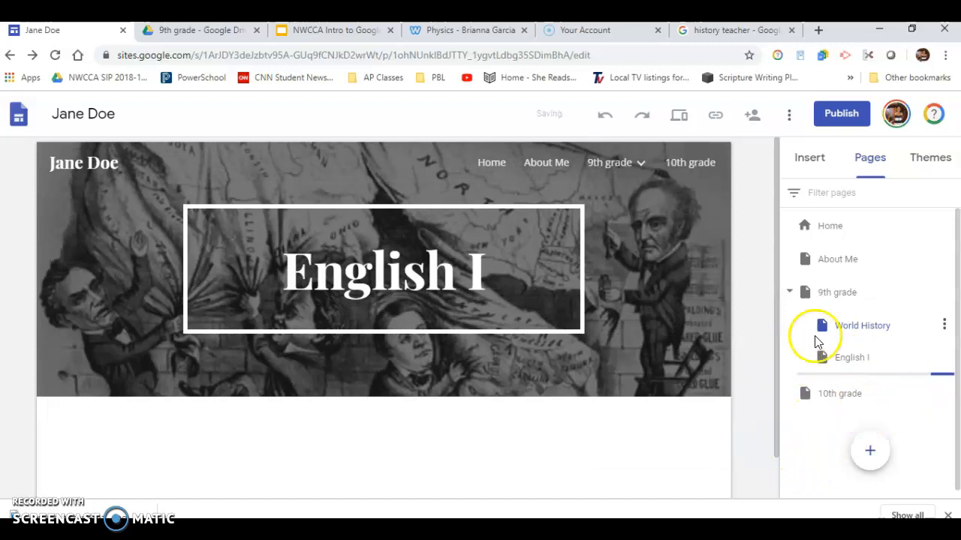
# Step: Open the World History page and insert a three-column image-and-text layout below its header
pyautogui.click(846, 328)
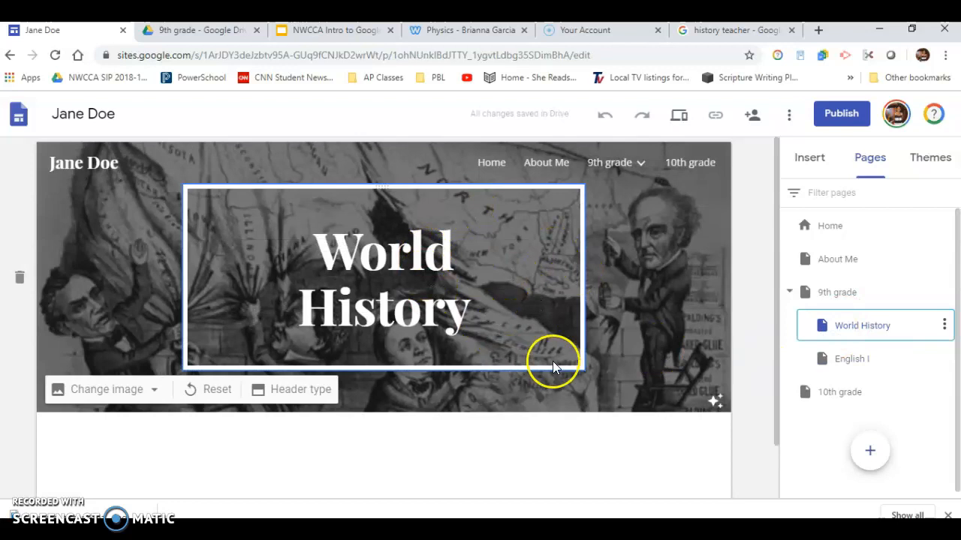
pyautogui.scroll(-1, 555, 366)
pyautogui.click(808, 157)
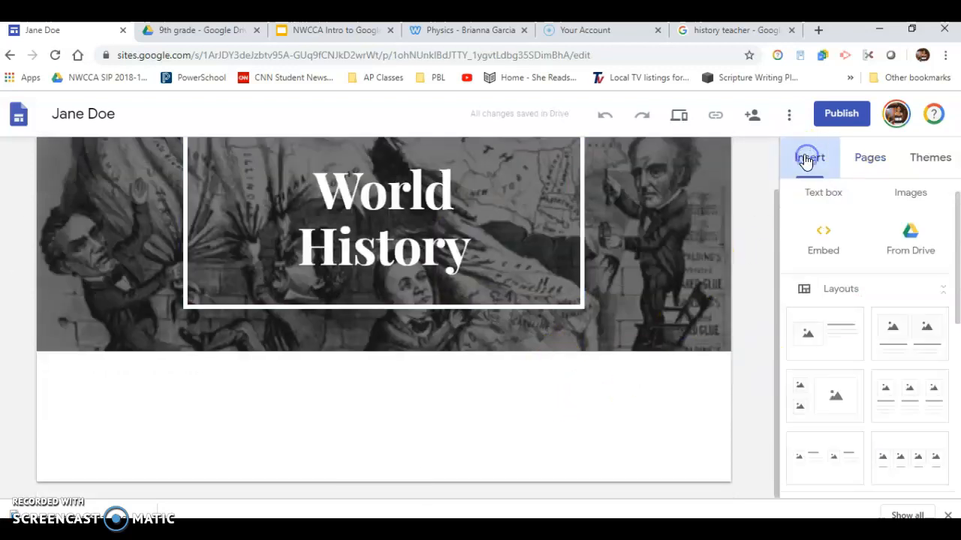
pyautogui.click(925, 388)
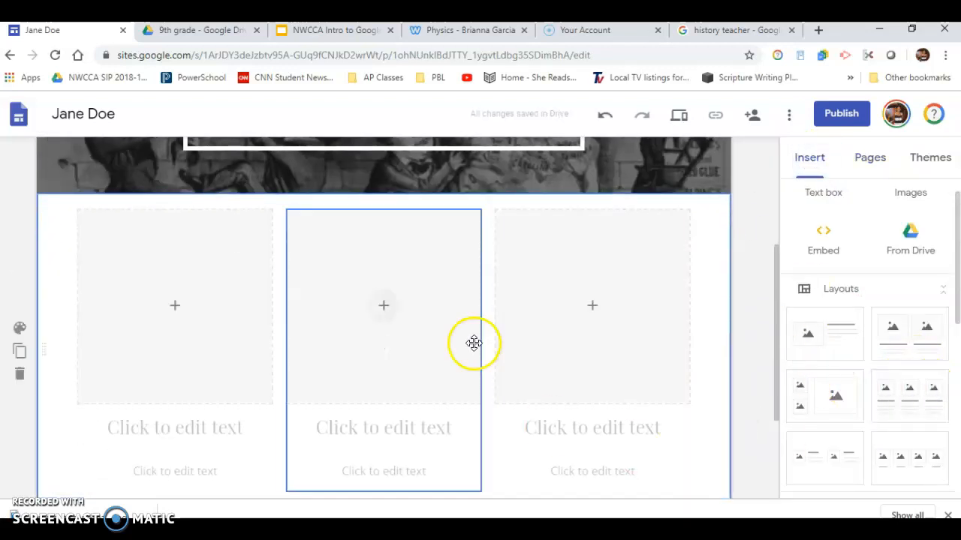
pyautogui.scroll(3, 618, 334)
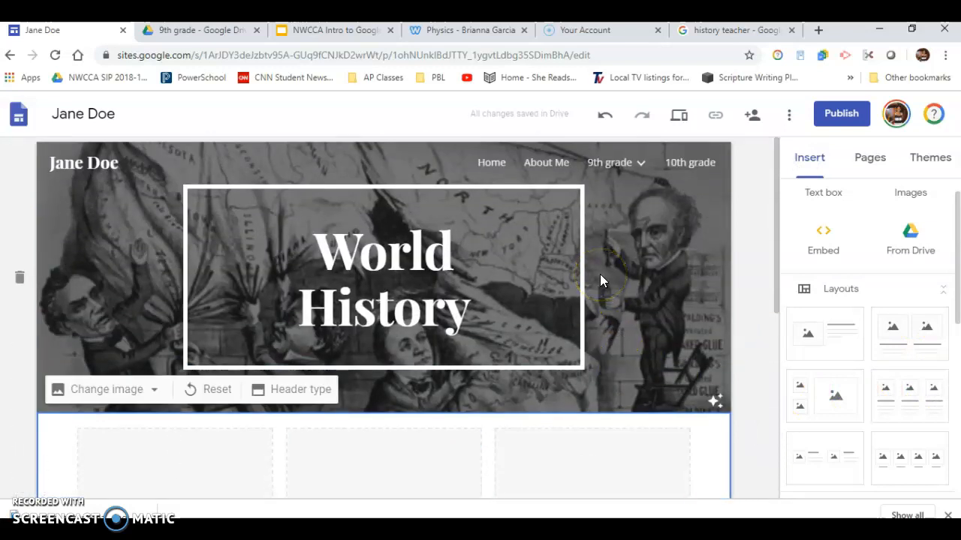
# Step: Review the site's publish web address and viewer sharing settings, then close without publishing
pyautogui.click(839, 113)
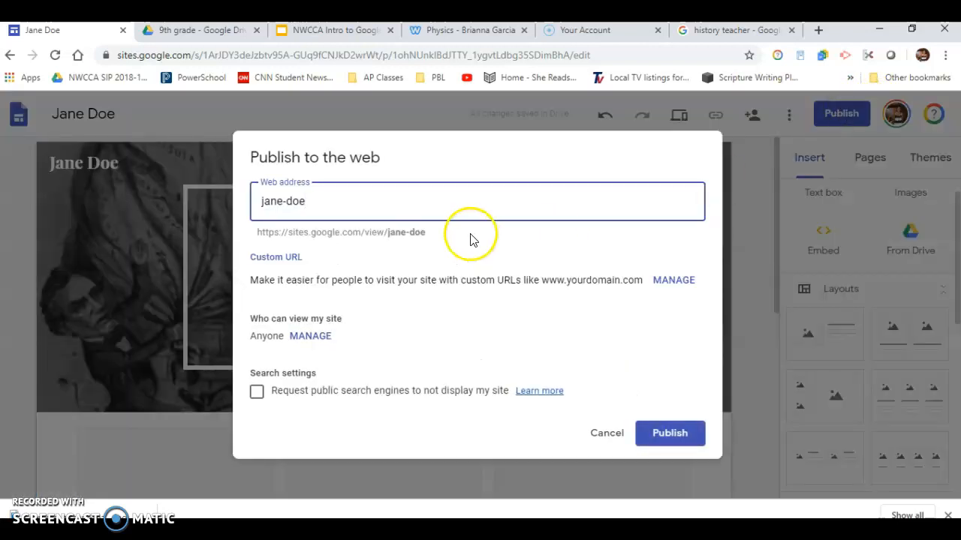
pyautogui.click(309, 337)
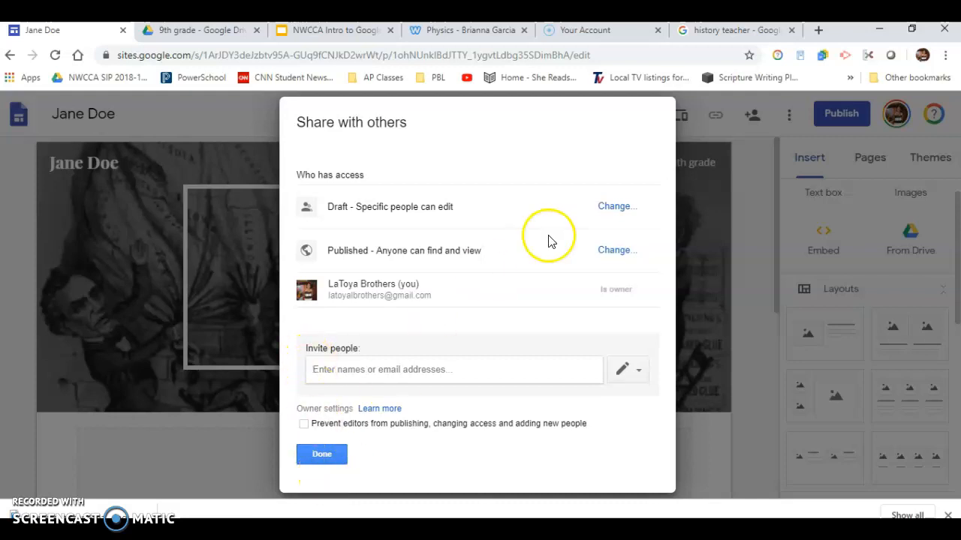
pyautogui.click(324, 455)
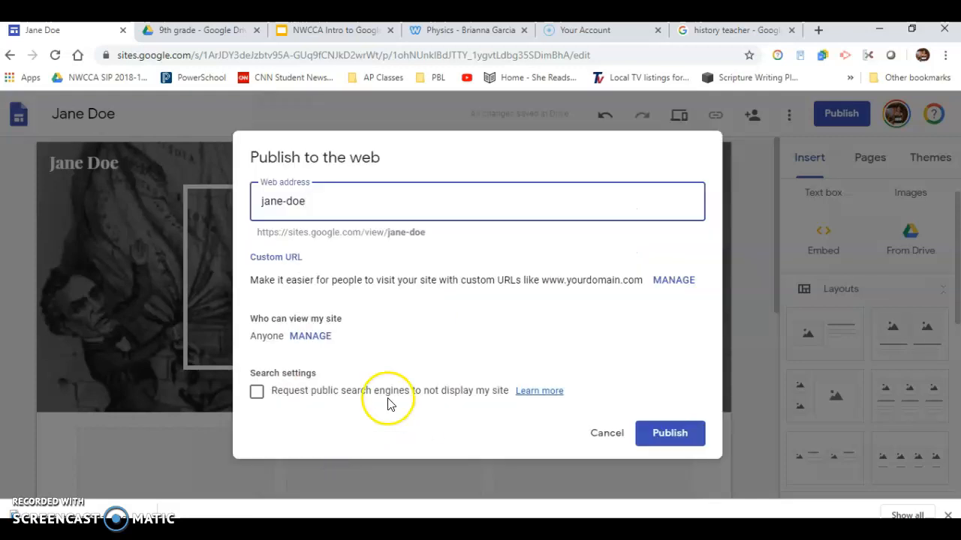
pyautogui.click(598, 435)
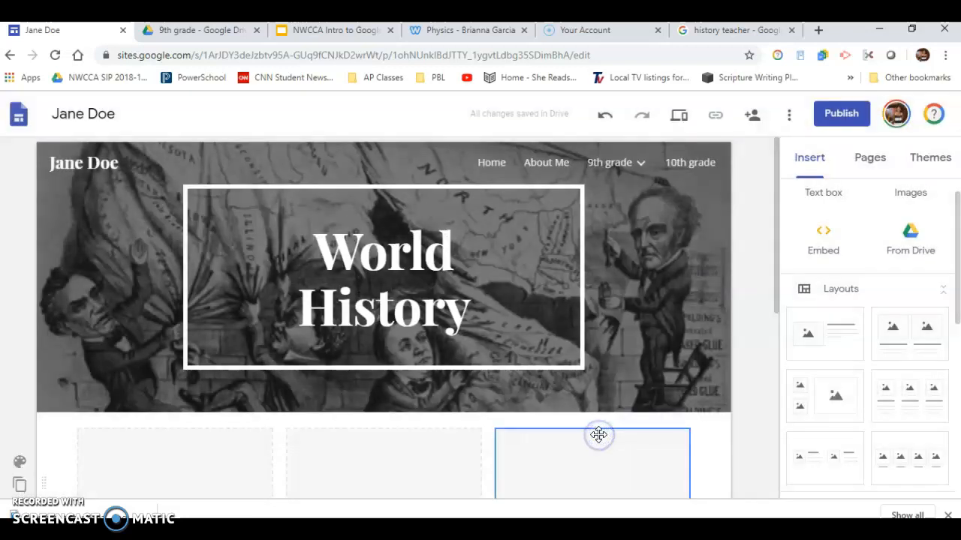